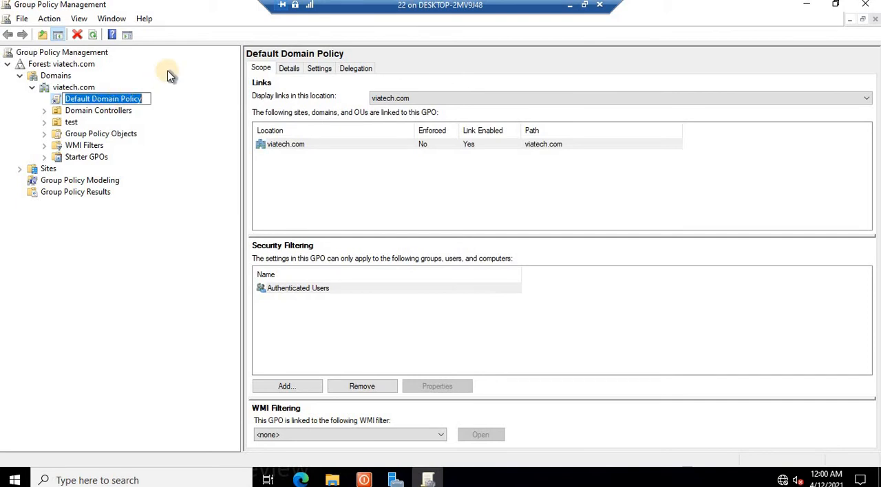
Step: Open the Default Domain Policy in the Group Policy Management Editor and maximize the editor window
{"action": "left_click", "coordinate": [178, 70]}
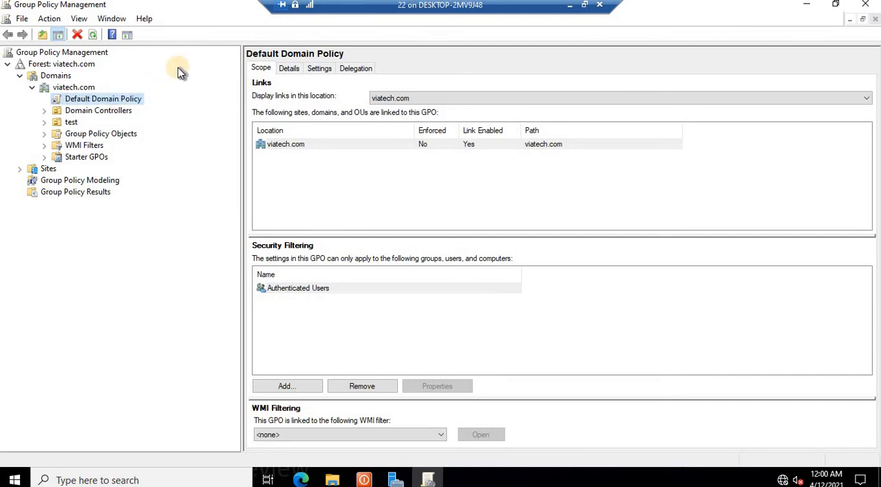
{"action": "right_click", "coordinate": [122, 99]}
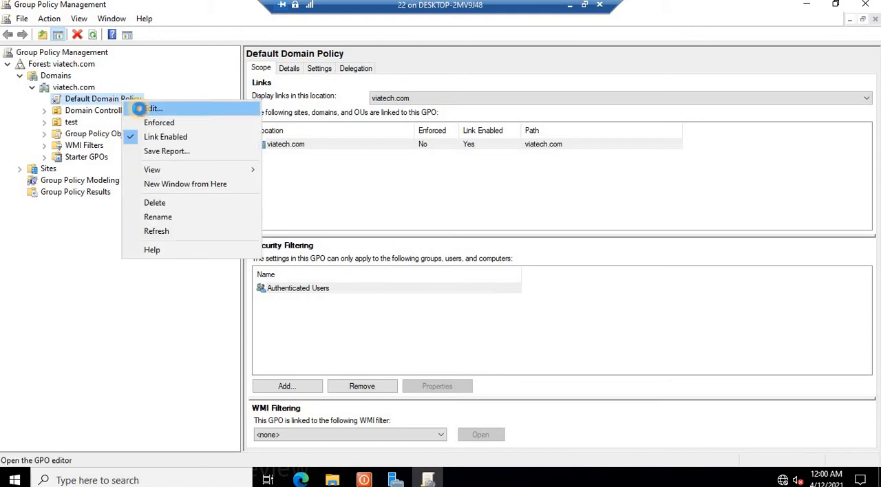
{"action": "left_click", "coordinate": [139, 109]}
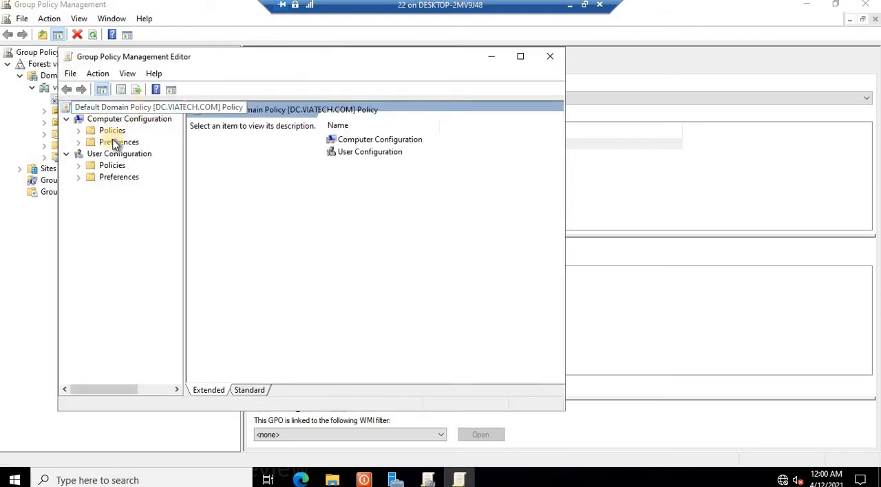
{"action": "left_click", "coordinate": [520, 55]}
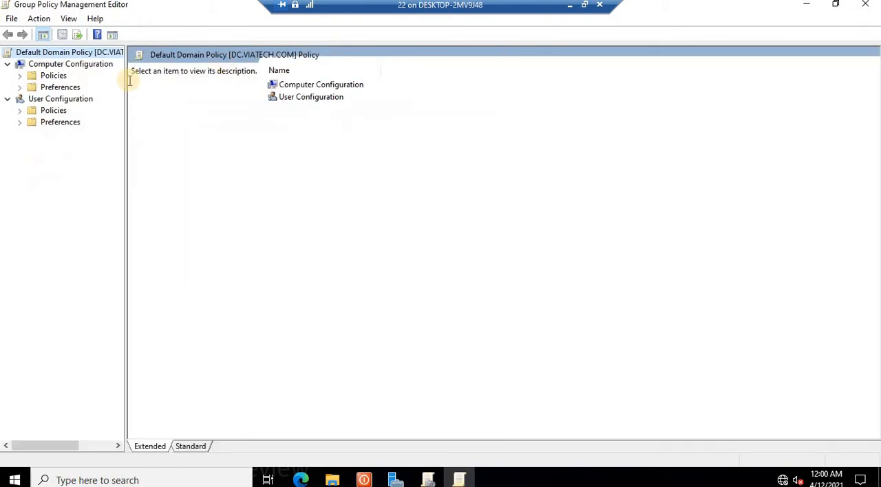
Step: Navigate to Computer Configuration > Policies > Windows Settings > Security Settings > Local Policies > Security Options
{"action": "left_click", "coordinate": [20, 76]}
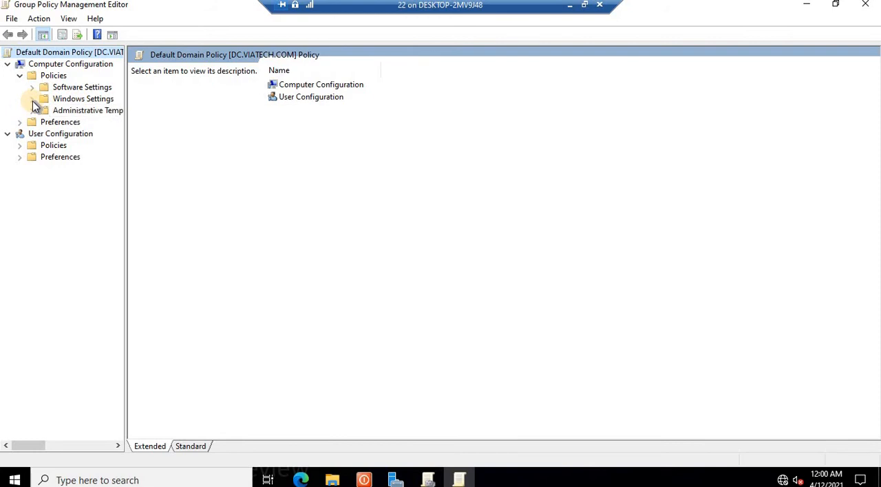
{"action": "left_click", "coordinate": [32, 98]}
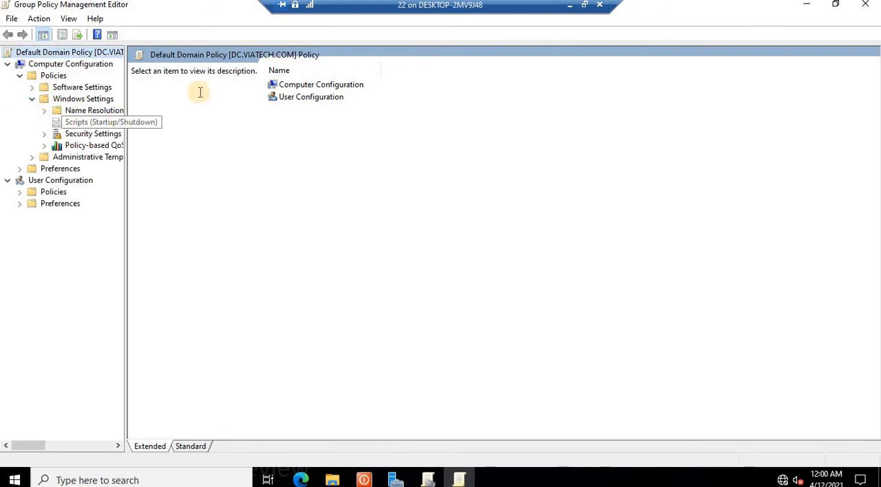
{"action": "left_click", "coordinate": [44, 134]}
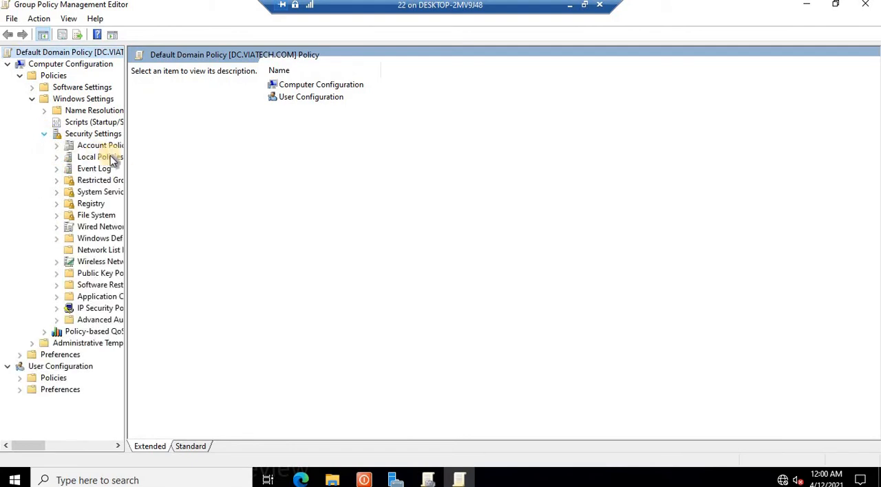
{"action": "left_click", "coordinate": [56, 158]}
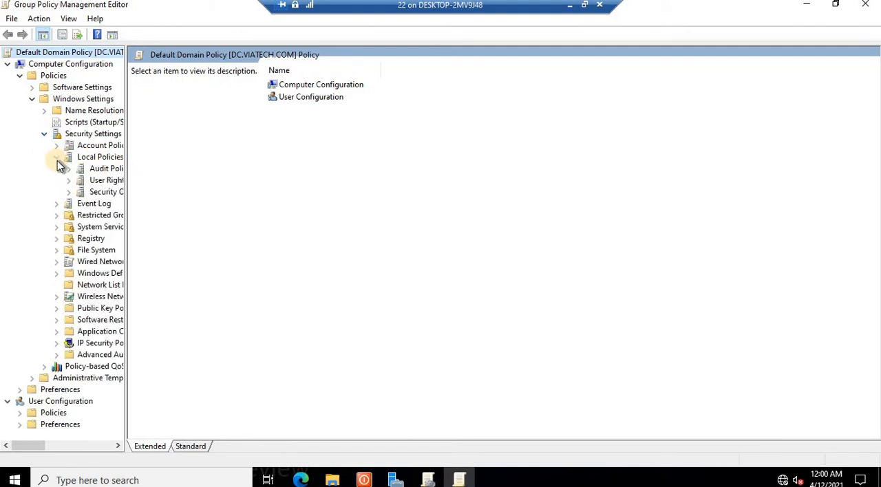
{"action": "left_click", "coordinate": [107, 192]}
{"action": "left_click_drag", "start_coordinate": [126, 168], "coordinate": [230, 171]}
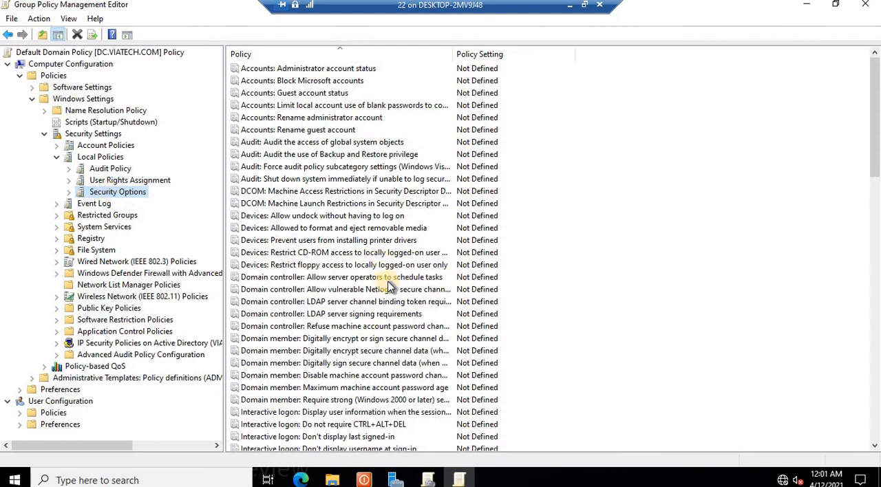
Step: Browse the Security Options policy list to find the interactive logon message policies
{"action": "scroll", "coordinate": [397, 282], "scroll_direction": "down", "scroll_amount": 3}
{"action": "scroll", "coordinate": [391, 280], "scroll_direction": "down", "scroll_amount": 2}
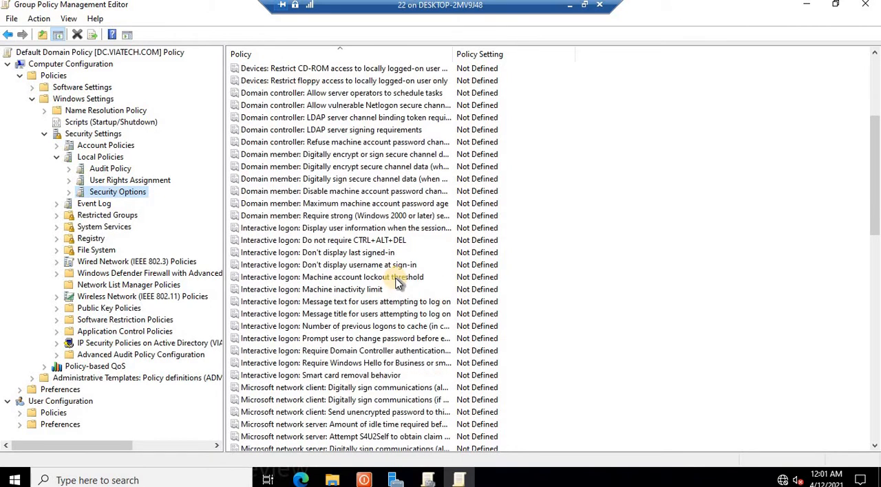
{"action": "scroll", "coordinate": [397, 282], "scroll_direction": "down", "scroll_amount": 1}
{"action": "scroll", "coordinate": [397, 282], "scroll_direction": "down", "scroll_amount": 2}
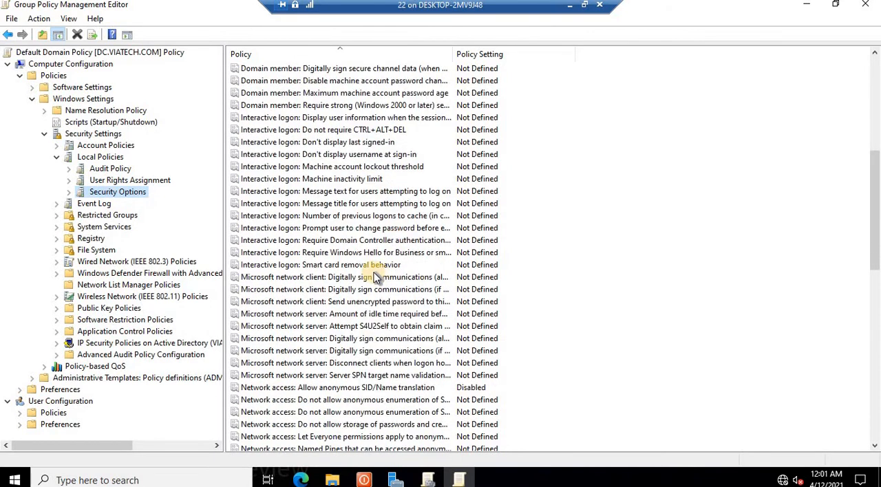
{"action": "scroll", "coordinate": [393, 267], "scroll_direction": "down", "scroll_amount": 1}
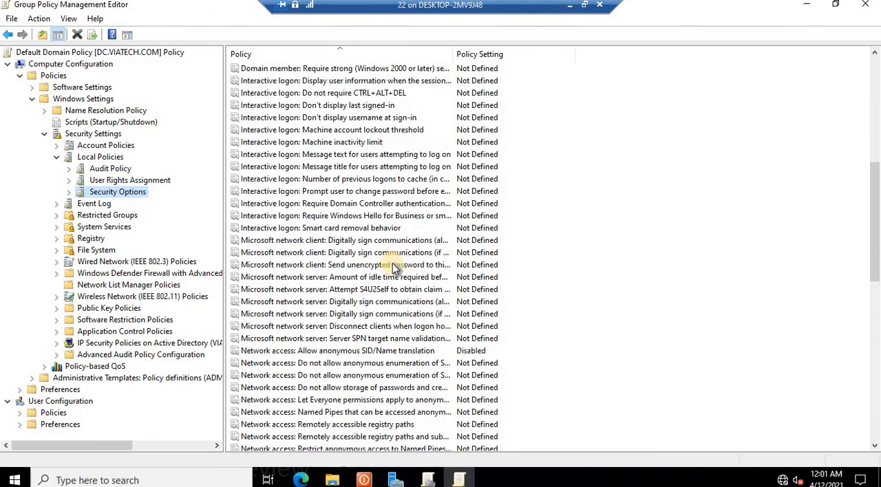
{"action": "scroll", "coordinate": [394, 267], "scroll_direction": "down", "scroll_amount": 2}
{"action": "scroll", "coordinate": [393, 268], "scroll_direction": "down", "scroll_amount": 6}
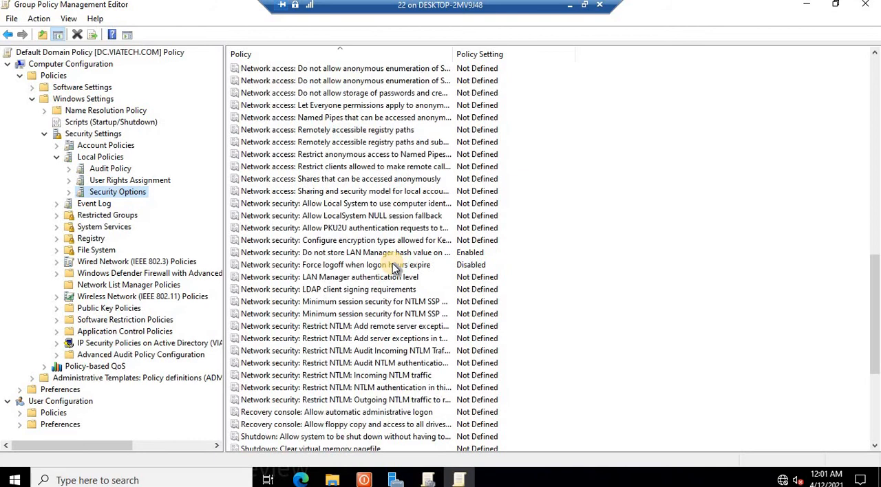
{"action": "scroll", "coordinate": [393, 267], "scroll_direction": "down", "scroll_amount": 2}
{"action": "scroll", "coordinate": [390, 265], "scroll_direction": "up", "scroll_amount": 2}
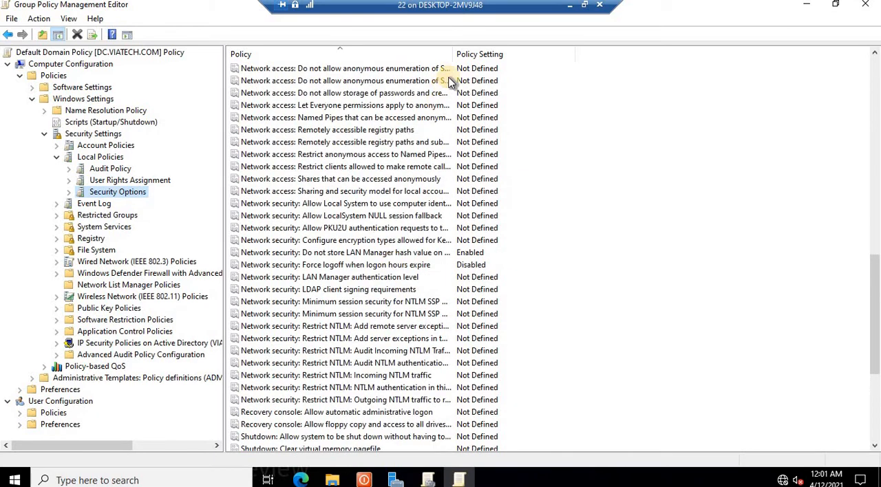
{"action": "left_click_drag", "start_coordinate": [452, 54], "coordinate": [598, 68]}
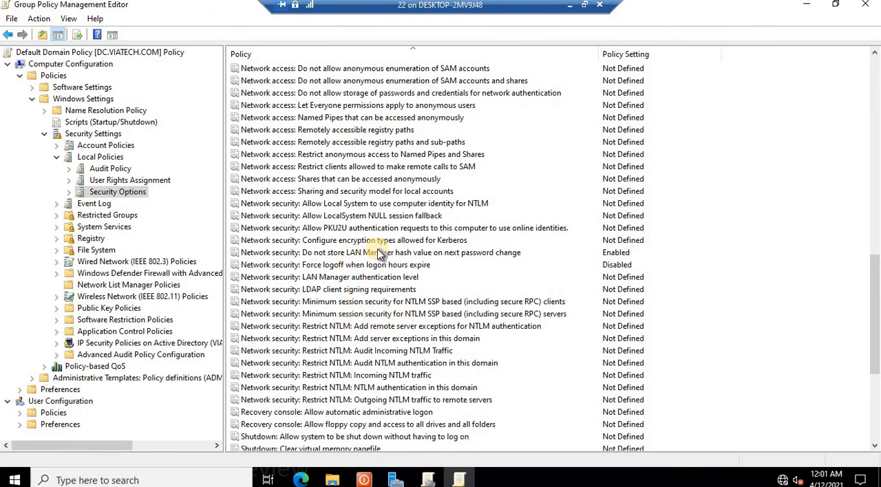
{"action": "scroll", "coordinate": [379, 253], "scroll_direction": "down", "scroll_amount": 5}
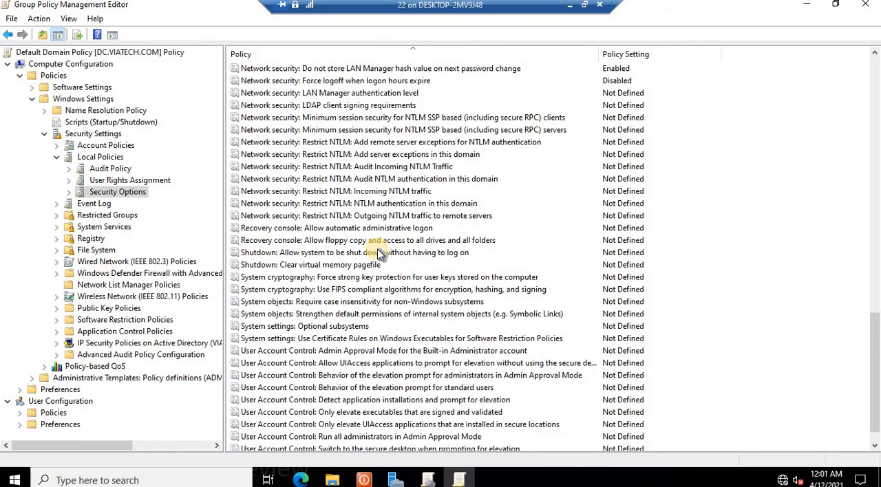
{"action": "scroll", "coordinate": [380, 253], "scroll_direction": "down", "scroll_amount": 1}
{"action": "scroll", "coordinate": [377, 249], "scroll_direction": "up", "scroll_amount": 12}
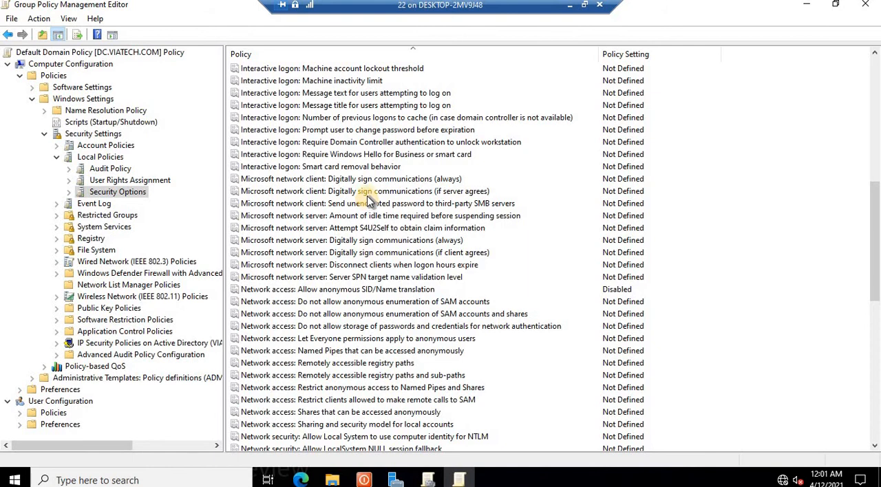
{"action": "scroll", "coordinate": [377, 209], "scroll_direction": "up", "scroll_amount": 2}
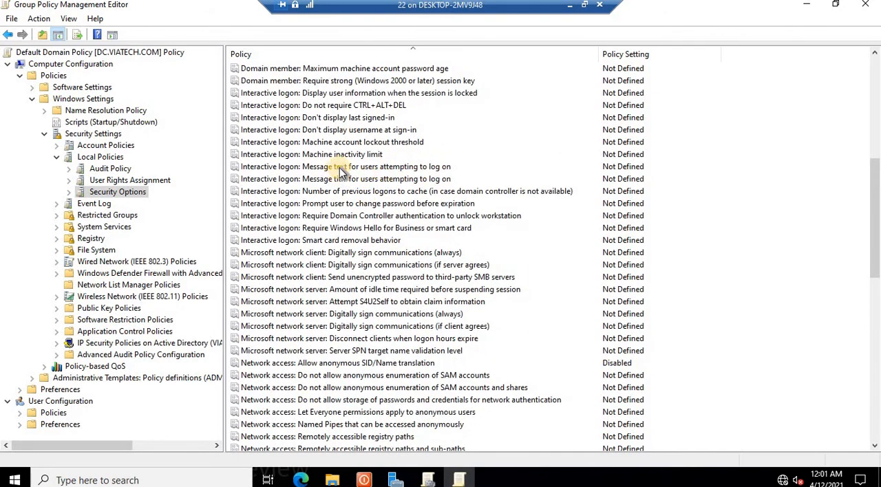
Step: Define the policy 'Interactive logon: Message title for users attempting to log on' with the title XYZ
{"action": "left_click", "coordinate": [332, 168]}
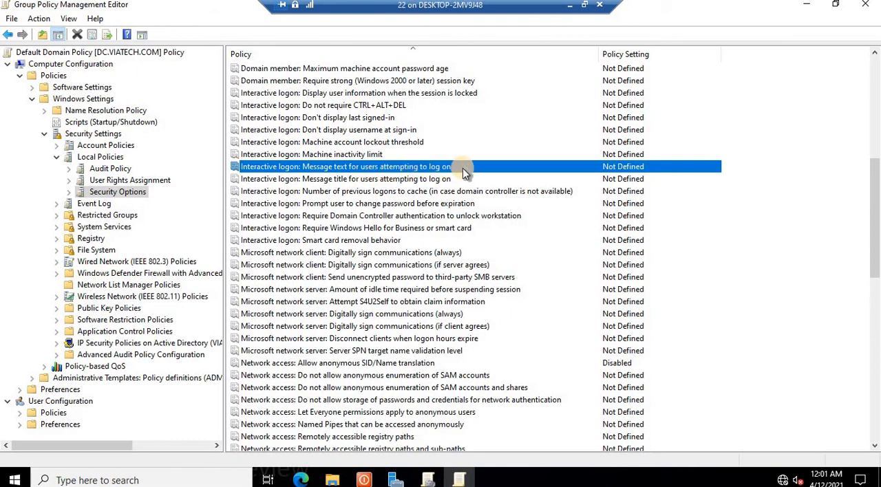
{"action": "left_click", "coordinate": [393, 181]}
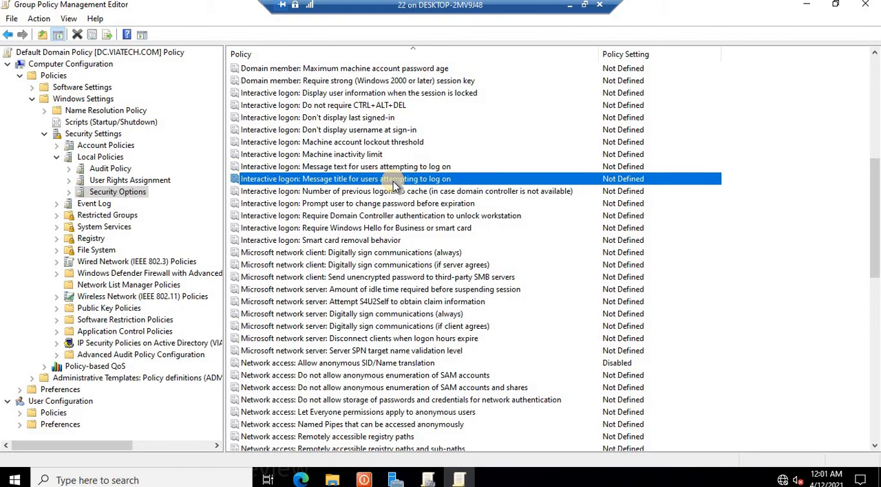
{"action": "double_click", "coordinate": [368, 180]}
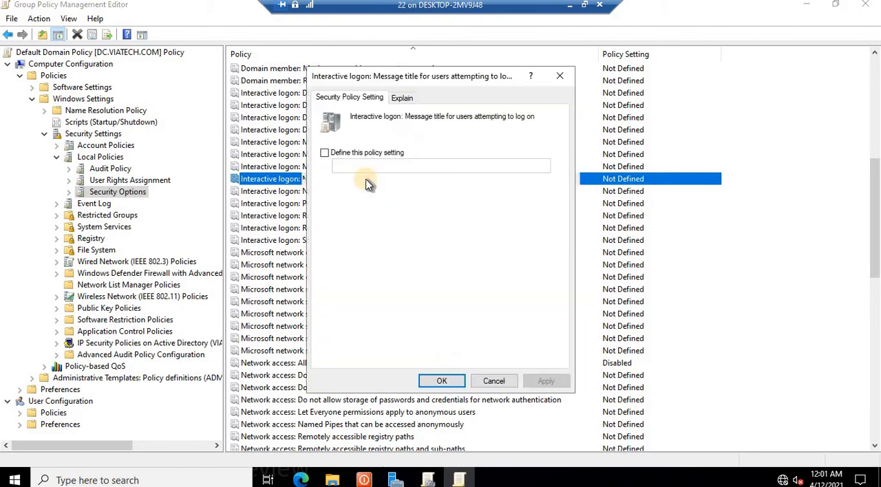
{"action": "left_click", "coordinate": [324, 154]}
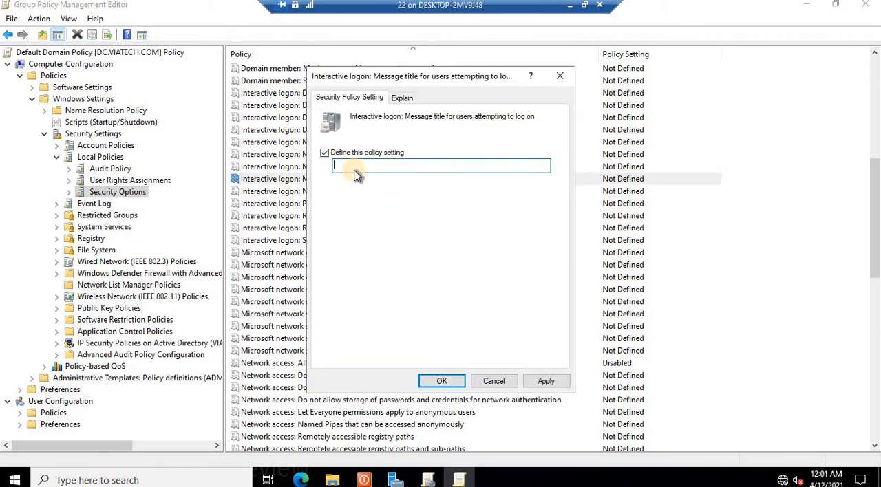
{"action": "right_click", "coordinate": [354, 171]}
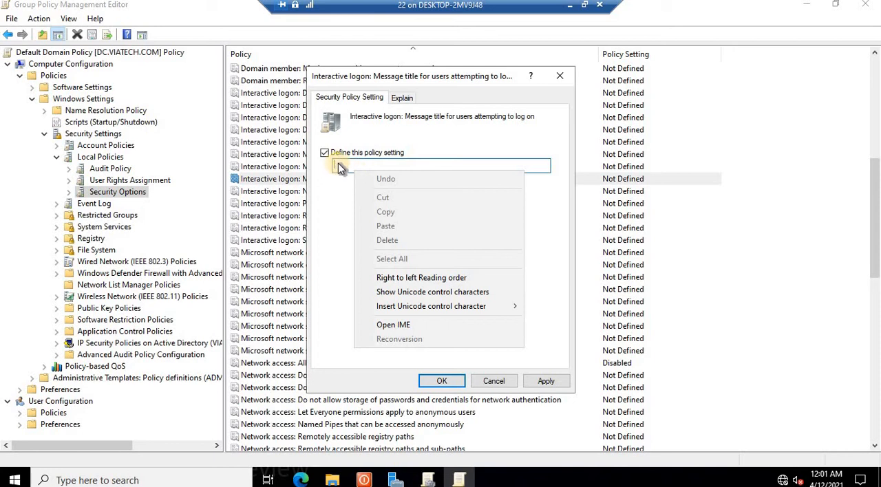
{"action": "left_click", "coordinate": [339, 165]}
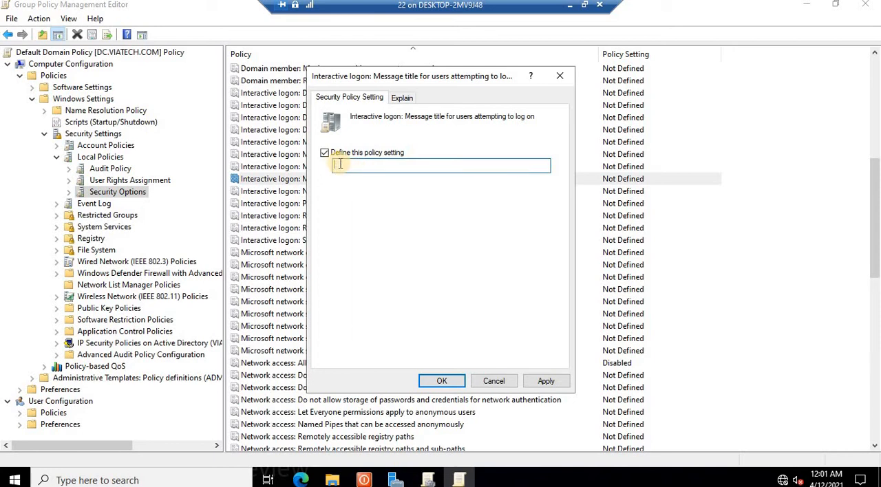
{"action": "type", "text": "XYZ"}
{"action": "left_click", "coordinate": [543, 383]}
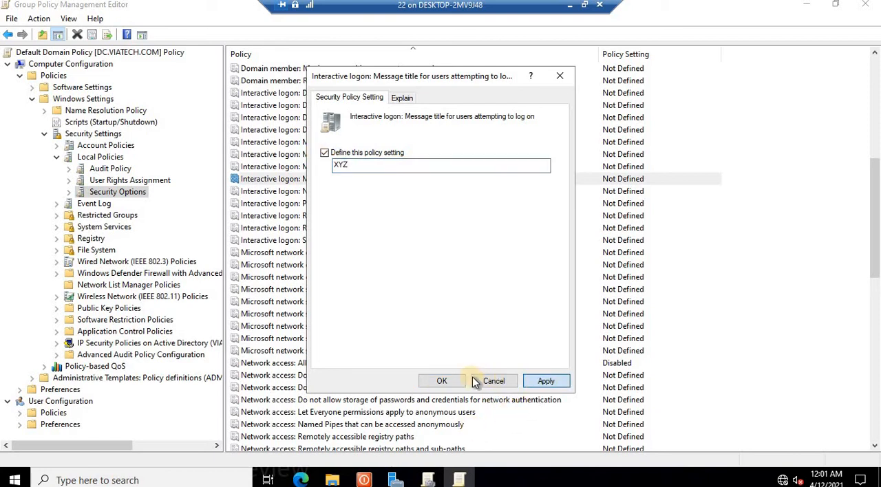
{"action": "left_click", "coordinate": [444, 381]}
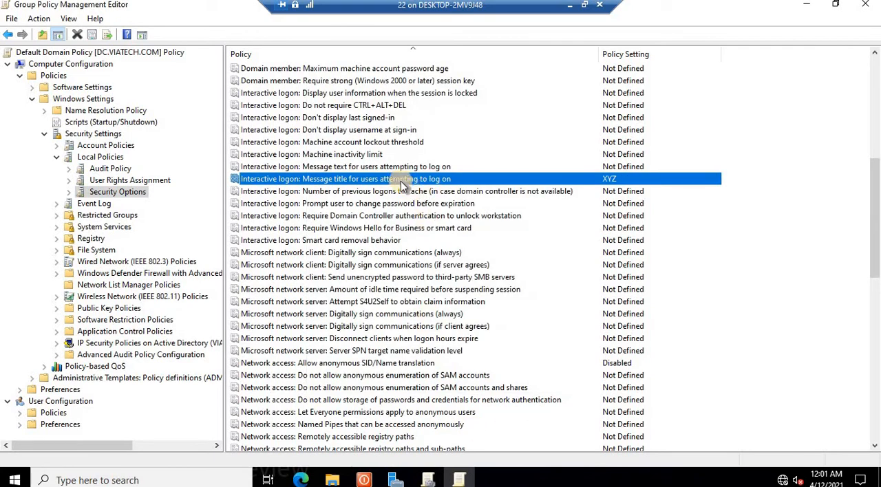
Step: Define the policy 'Interactive logon: Message text for users attempting to log on' as 'Have a good day!' and close the editor
{"action": "double_click", "coordinate": [328, 167]}
{"action": "left_click", "coordinate": [326, 153]}
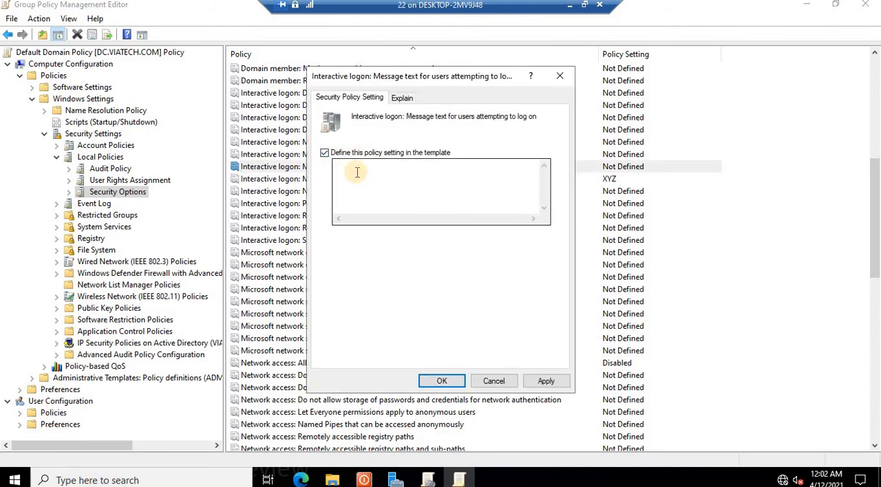
{"action": "left_click", "coordinate": [357, 167]}
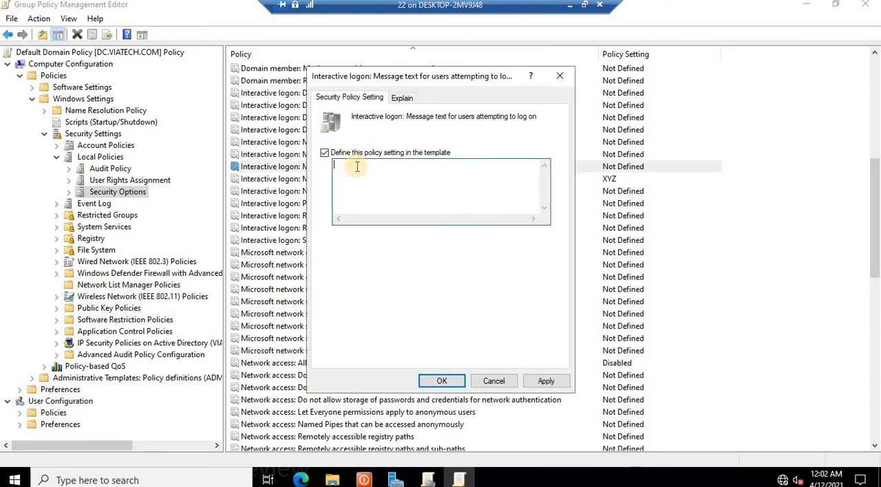
{"action": "type", "text": "hAV"}
{"action": "key", "text": "BackSpace"}
{"action": "key", "text": "BackSpace"}
{"action": "key", "text": "BackSpace"}
{"action": "key", "text": "BackSpace"}
{"action": "type", "text": "ha"}
{"action": "type", "text": "Have a"}
{"action": "type", "text": " good day!"}
{"action": "left_click", "coordinate": [543, 380]}
{"action": "left_click", "coordinate": [444, 381]}
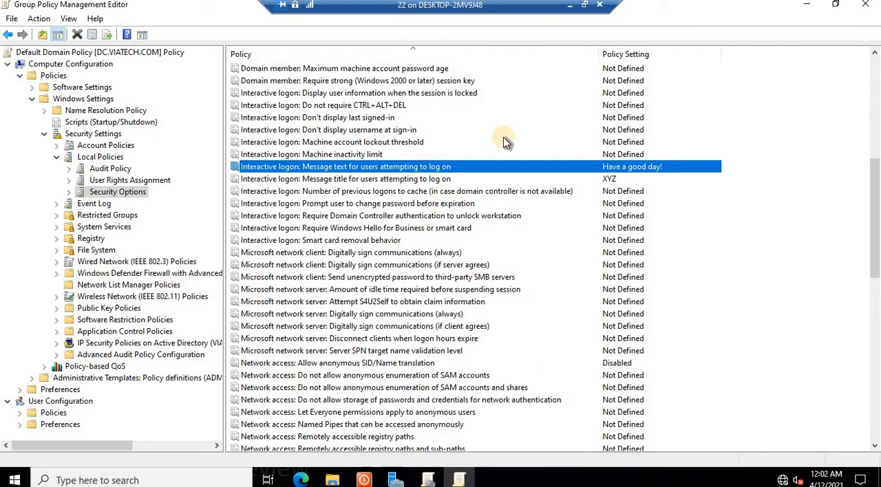
{"action": "left_click", "coordinate": [865, 7]}
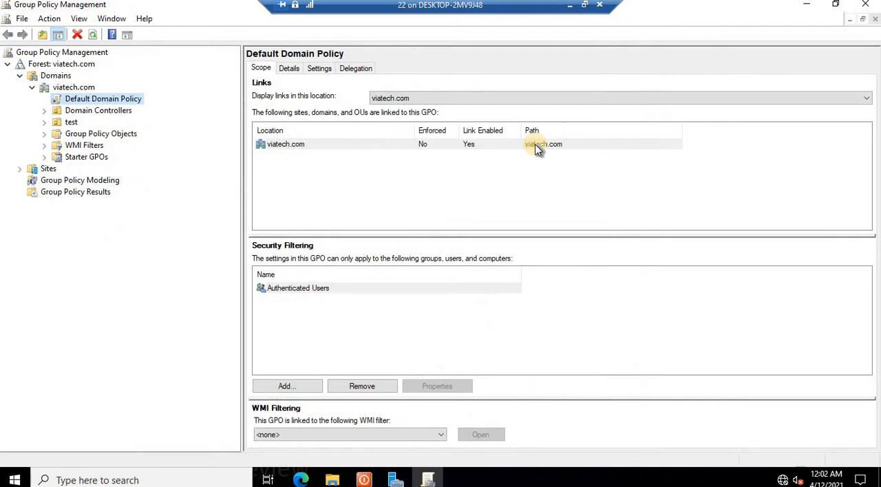
Step: Run gpupdate to refresh Group Policy and close its console window
{"action": "key", "text": "super+r"}
{"action": "key", "text": "Return"}
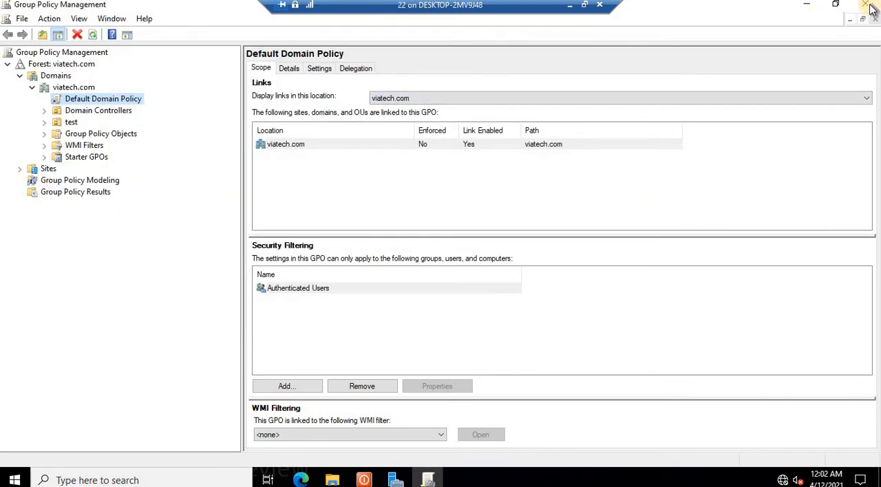
{"action": "left_click", "coordinate": [868, 5]}
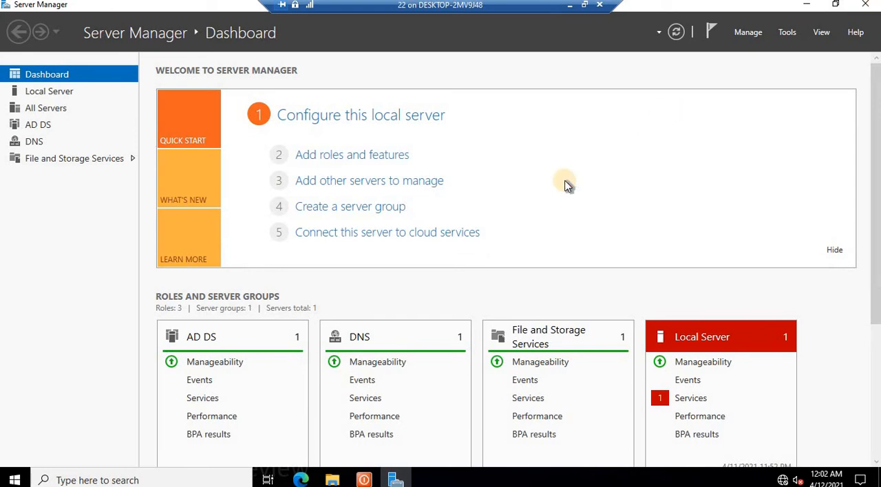
Step: Sign out of the server with the logoff command to see the new logon message
{"action": "key", "text": "super+d"}
{"action": "key", "text": "super+r"}
{"action": "type", "text": "logoff"}
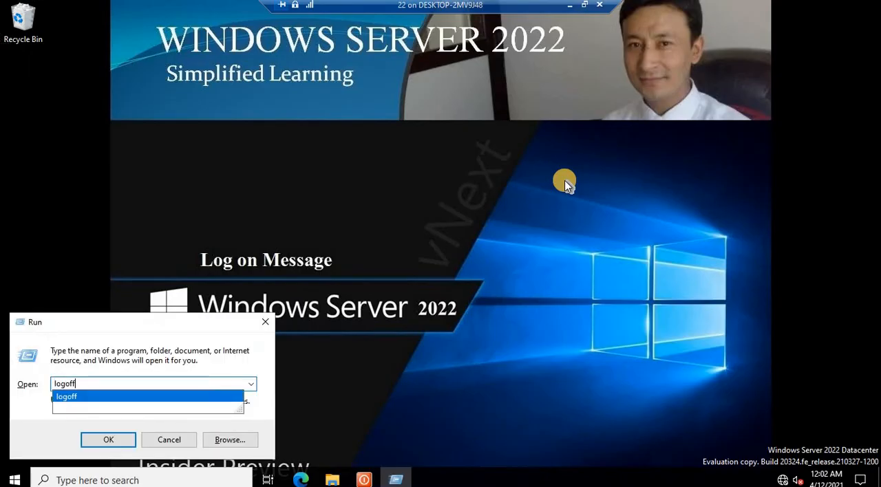
{"action": "key", "text": "Return"}
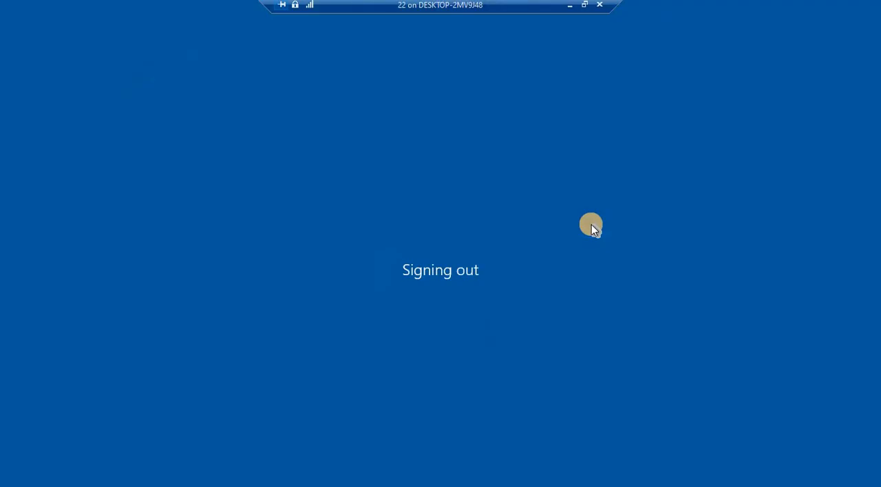
Step: Leave full screen on the server VM, send Ctrl+Alt+Delete to show the XYZ logon message, and acknowledge it
{"action": "left_click", "coordinate": [584, 5]}
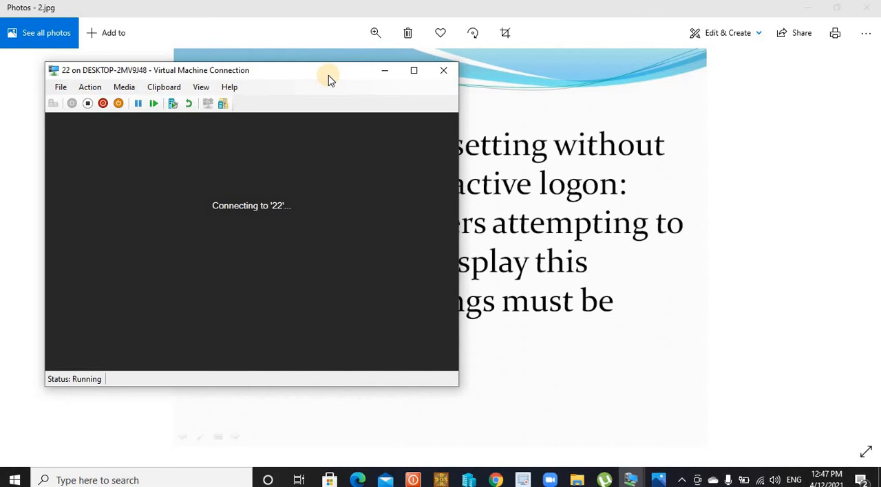
{"action": "left_click_drag", "start_coordinate": [308, 78], "coordinate": [347, 76]}
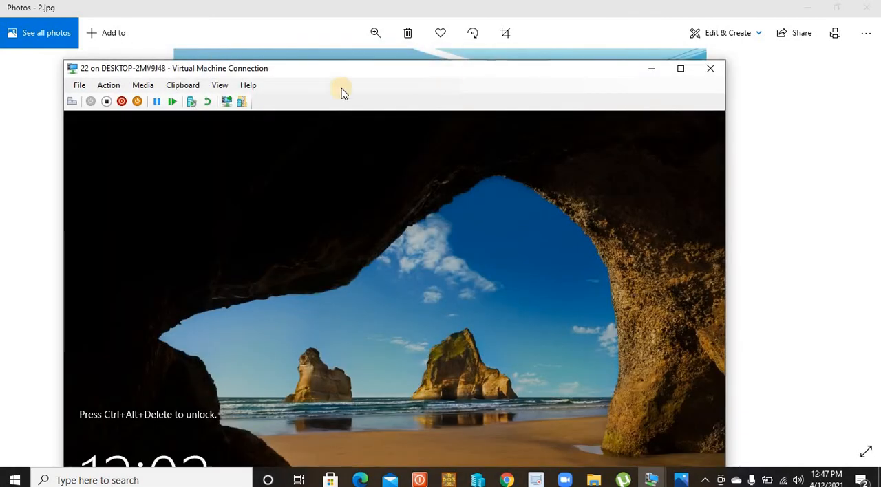
{"action": "left_click_drag", "start_coordinate": [448, 78], "coordinate": [491, 17]}
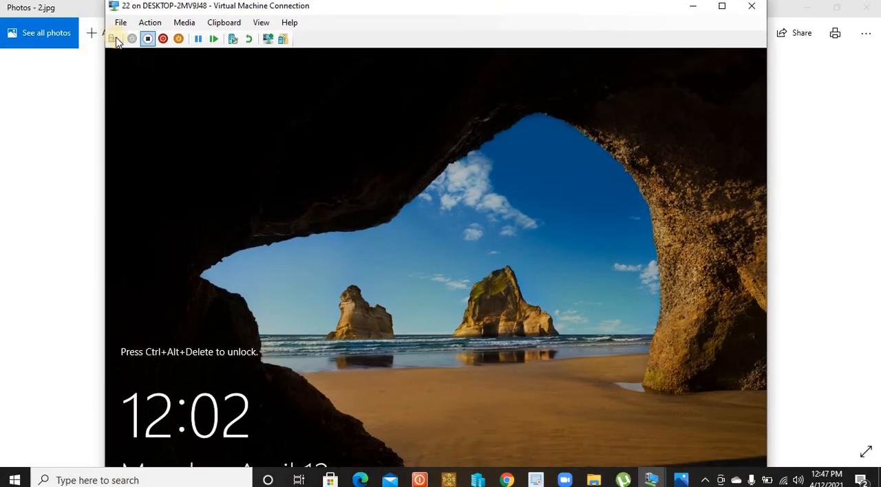
{"action": "left_click", "coordinate": [113, 38]}
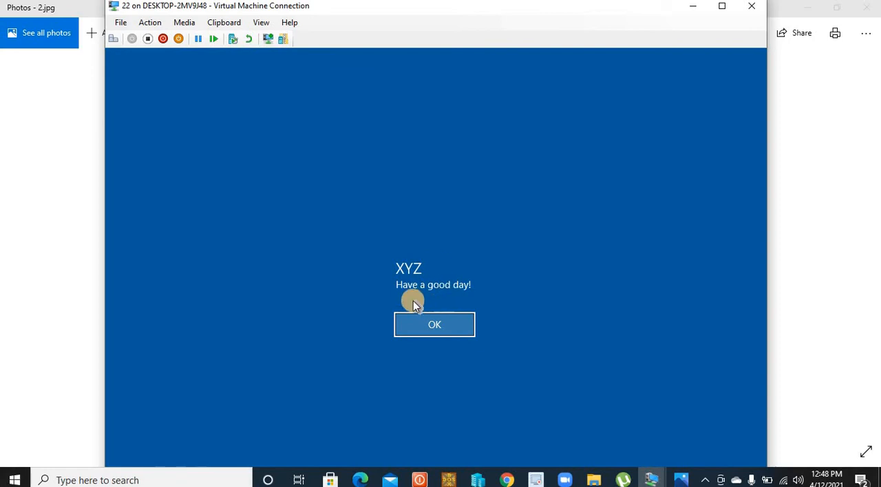
{"action": "left_click", "coordinate": [438, 328]}
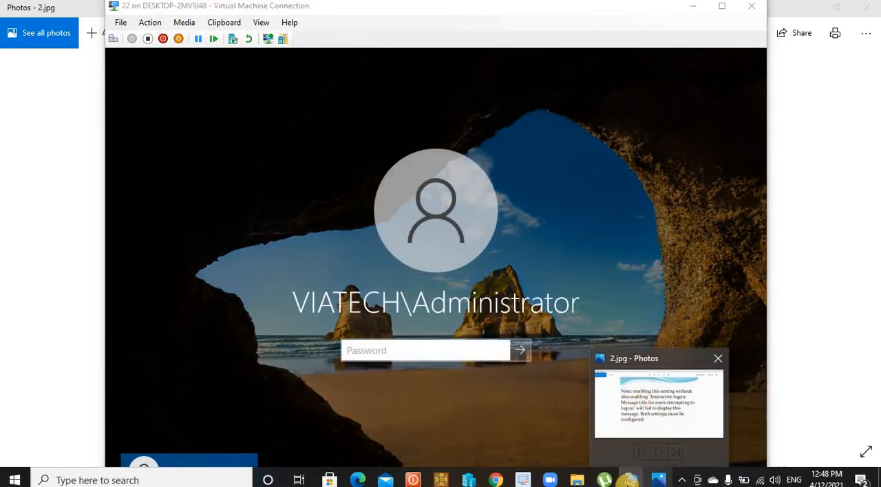
Step: Switch to the Windows 10 client VM and run gpupdate there to refresh Group Policy
{"action": "mouse_move", "coordinate": [631, 479]}
{"action": "left_click", "coordinate": [580, 425]}
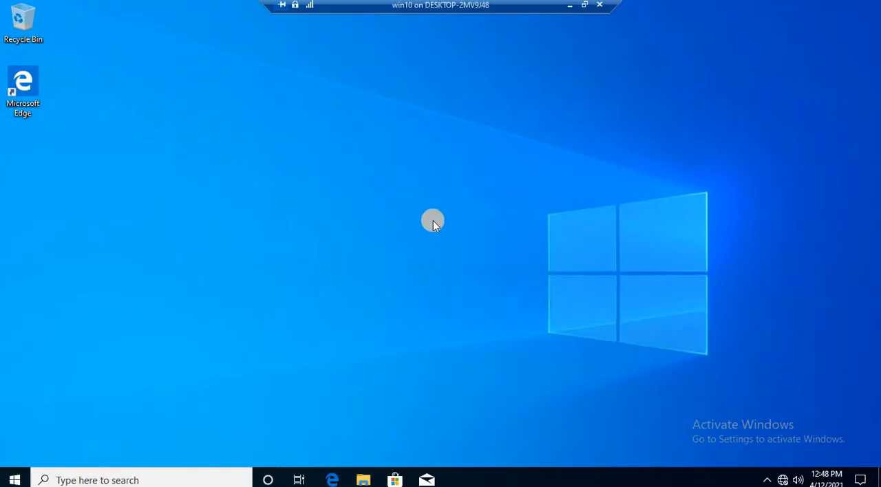
{"action": "key", "text": "super+r"}
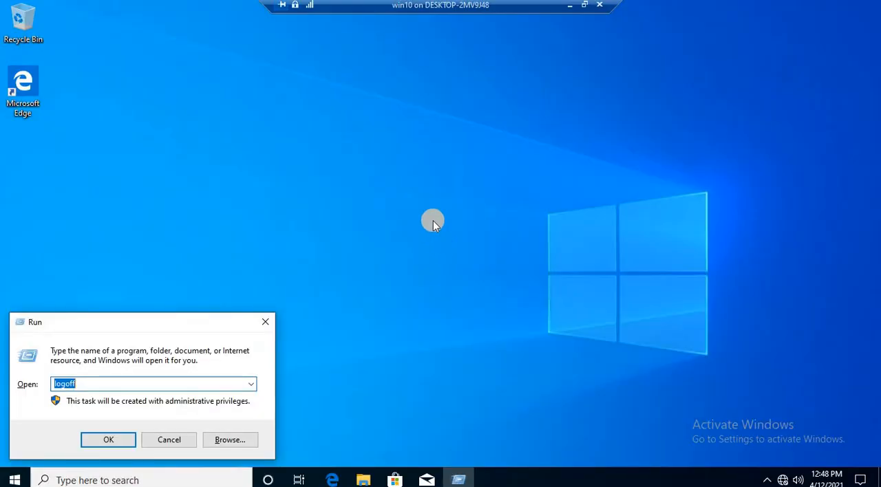
{"action": "type", "text": "gpu"}
{"action": "key", "text": "Down"}
{"action": "key", "text": "Return"}
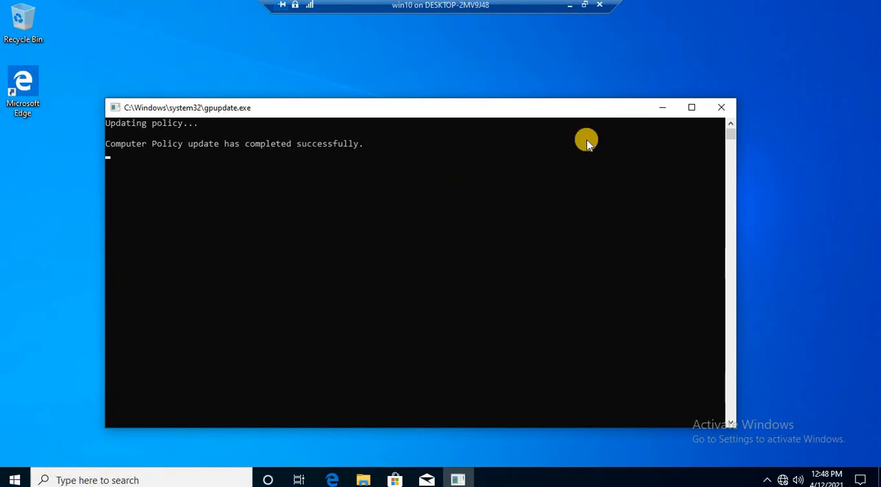
Step: Sign out of the Windows 10 client with the logoff command
{"action": "key", "text": "super+r"}
{"action": "type", "text": "log"}
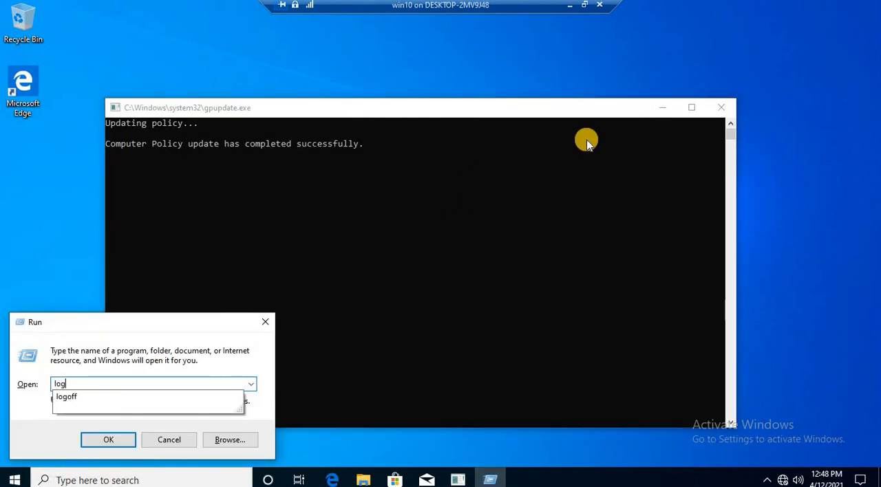
{"action": "key", "text": "Down"}
{"action": "key", "text": "Return"}
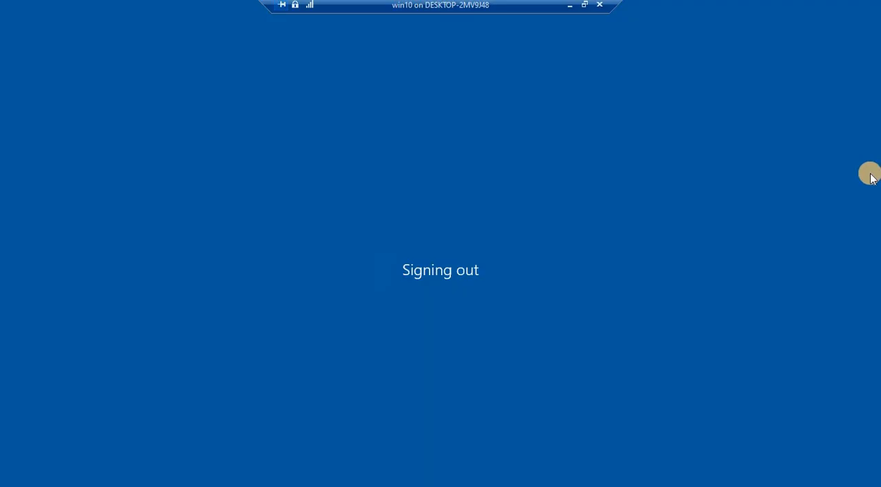
Step: Send Ctrl+Alt+Delete to the client VM to display the logon message, then minimize the VM and Photos windows
{"action": "left_click", "coordinate": [584, 4]}
{"action": "left_click_drag", "start_coordinate": [497, 44], "coordinate": [495, 10]}
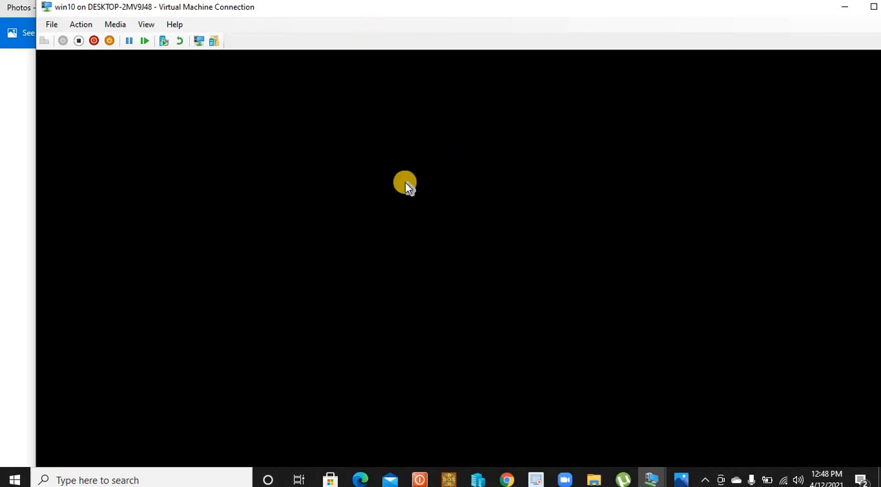
{"action": "mouse_move", "coordinate": [650, 475]}
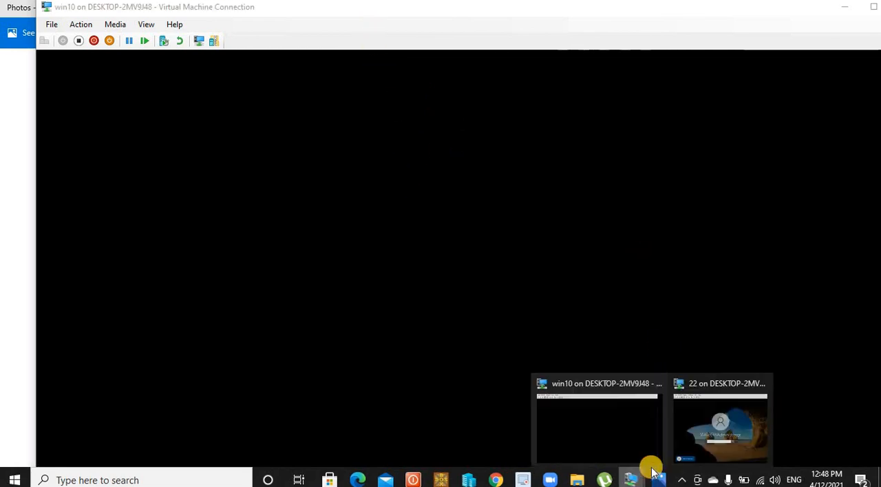
{"action": "left_click", "coordinate": [711, 425]}
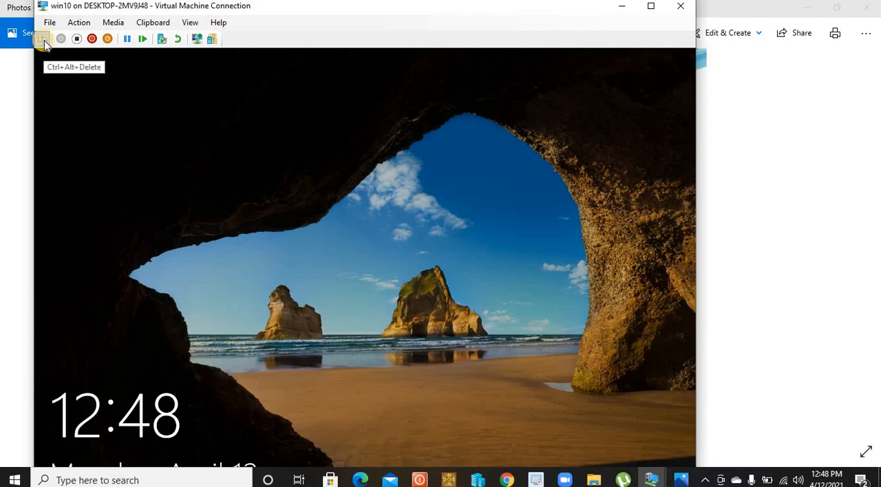
{"action": "left_click", "coordinate": [568, 136]}
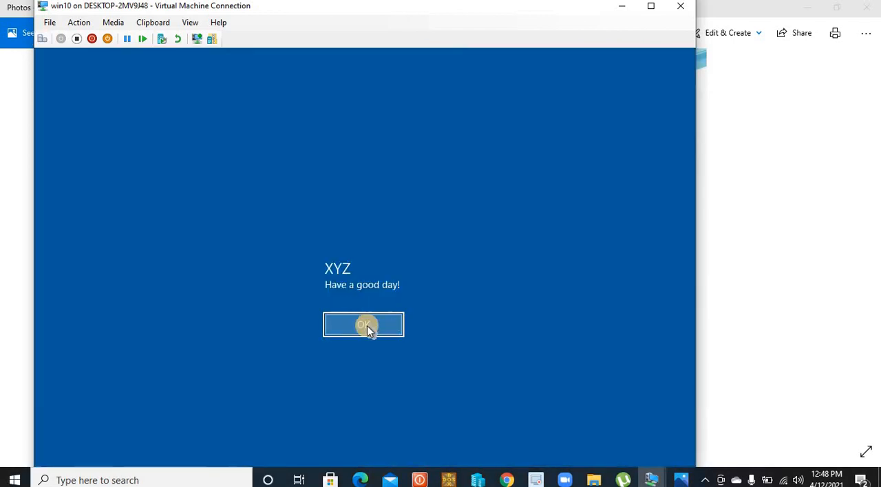
{"action": "left_click", "coordinate": [621, 7]}
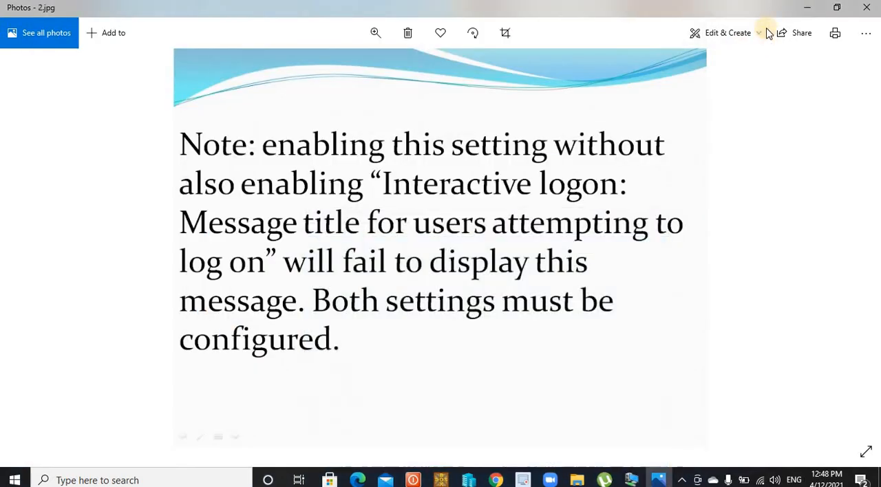
{"action": "left_click", "coordinate": [808, 8]}
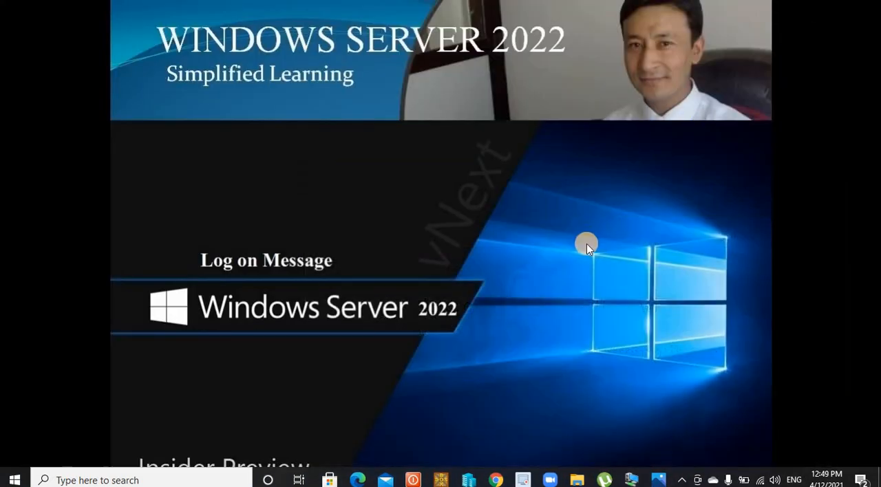